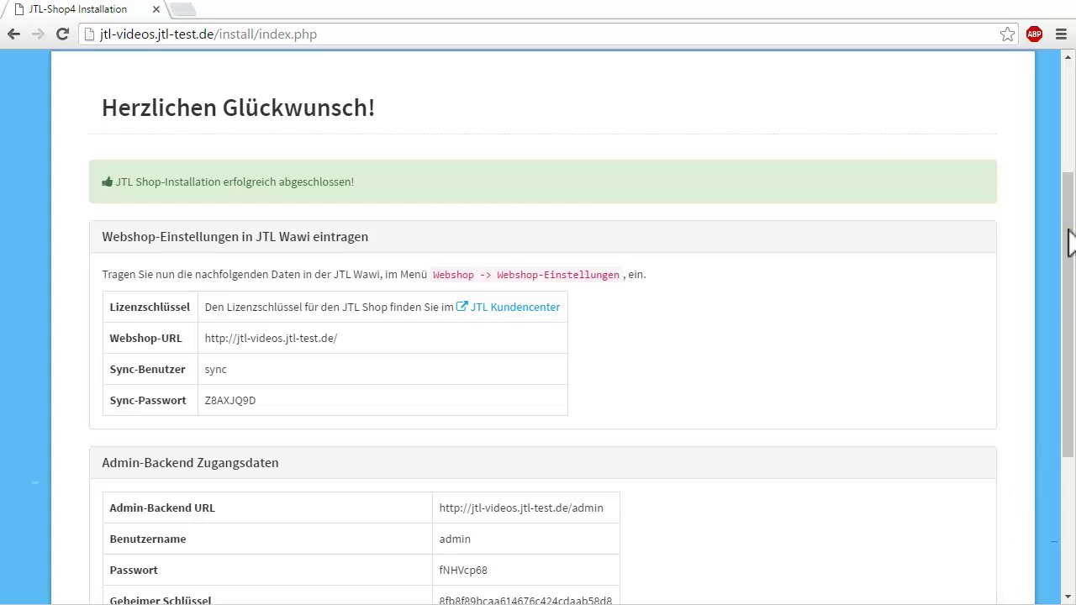
Switch to FileZilla and set the permissions of config.JTL-Shop.ini.php in /httpdocs/includes to 644
{"action": "left_click_drag", "start_coordinate": [1069, 242], "coordinate": [1070, 383]}
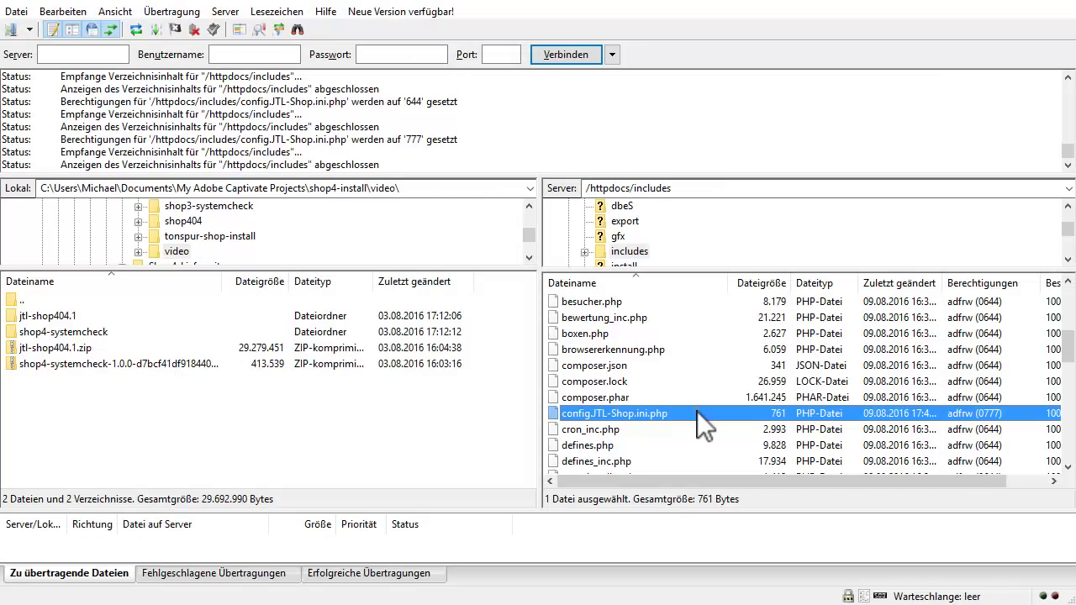
{"action": "right_click", "coordinate": [696, 410]}
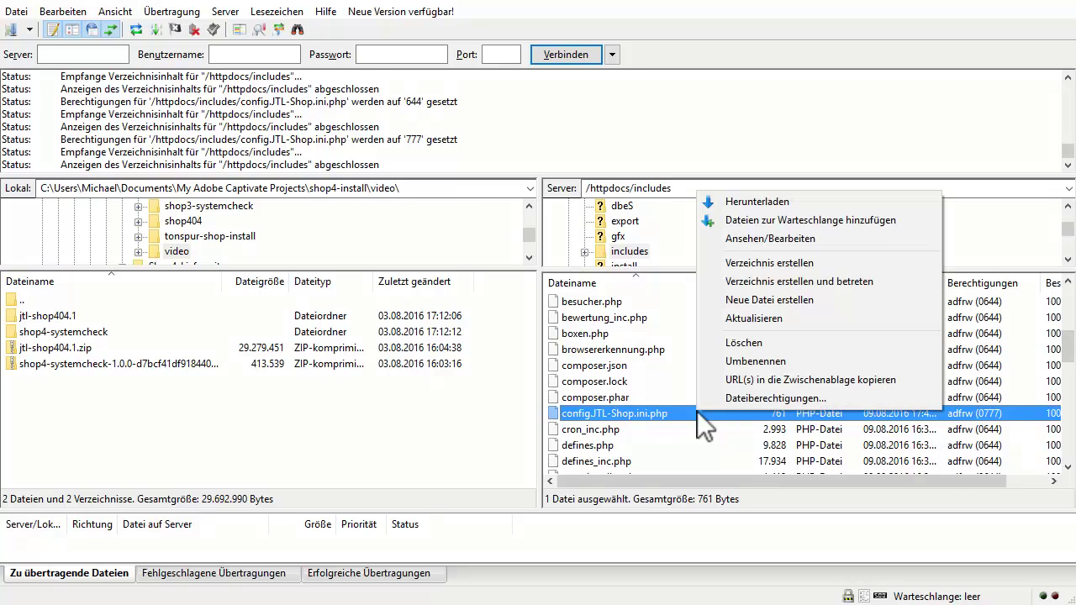
{"action": "left_click", "coordinate": [769, 396]}
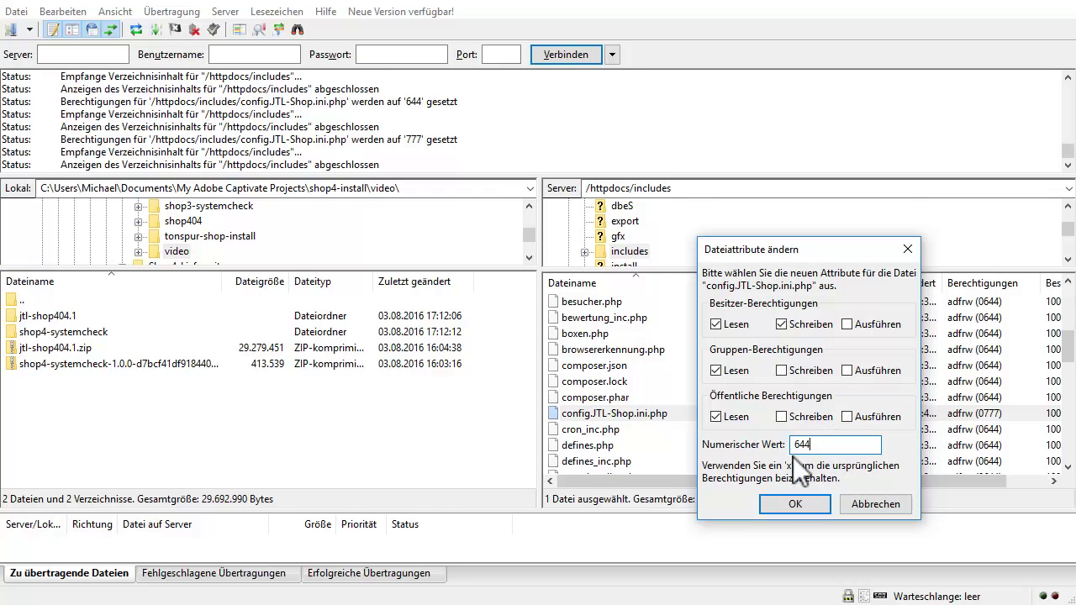
{"action": "left_click", "coordinate": [778, 509]}
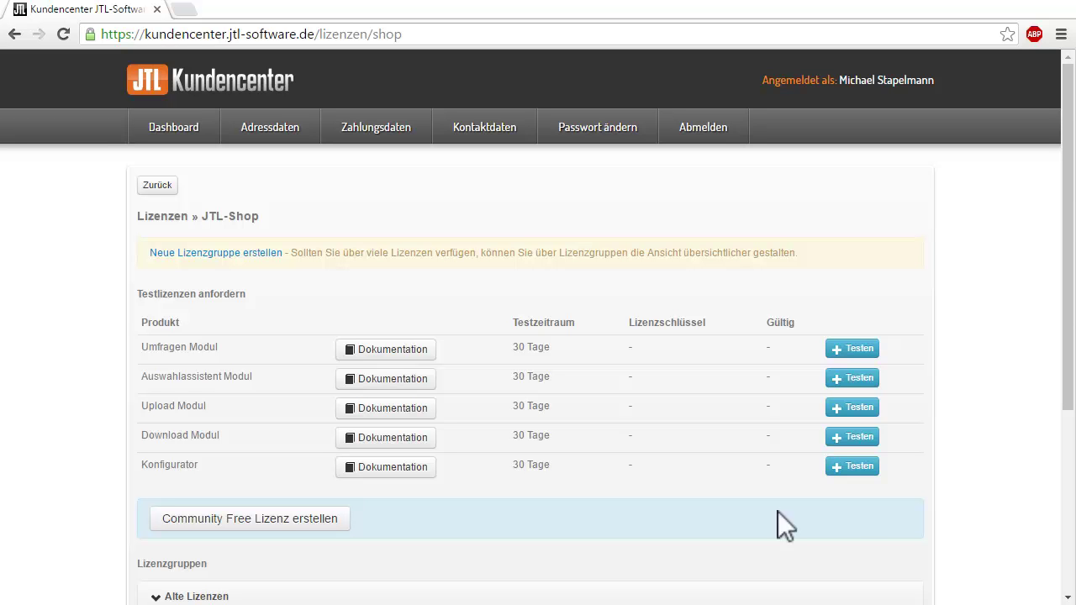
In the JTL Kundencenter, change the JTL-Shop 4 Community Free licence's domain to jtl-videos.jtl-test.de and return to the licence overview
{"action": "left_click_drag", "start_coordinate": [1069, 185], "coordinate": [1067, 436]}
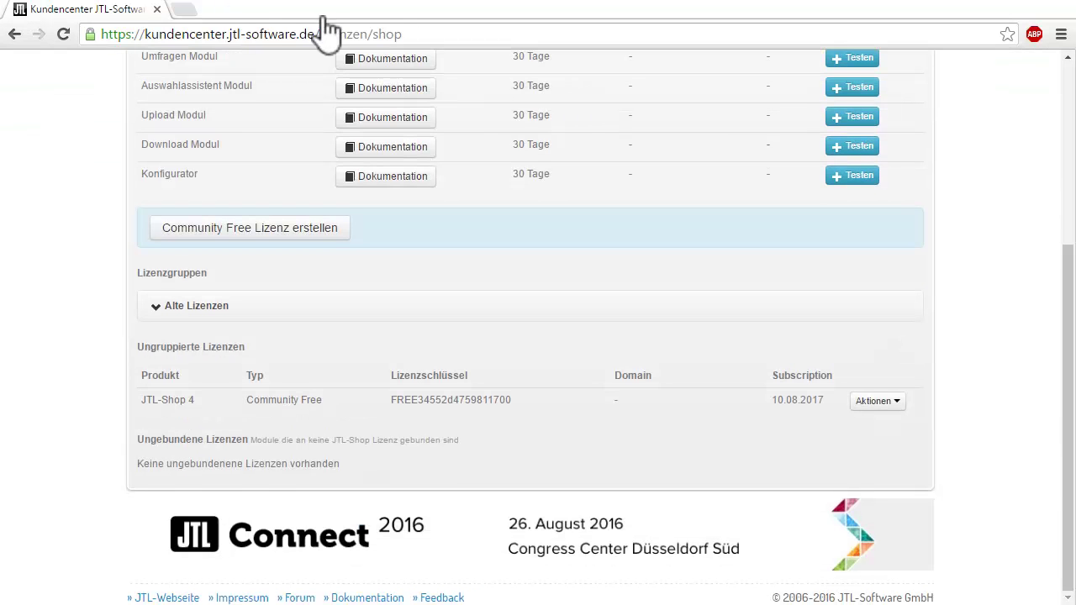
{"action": "left_click", "coordinate": [896, 403]}
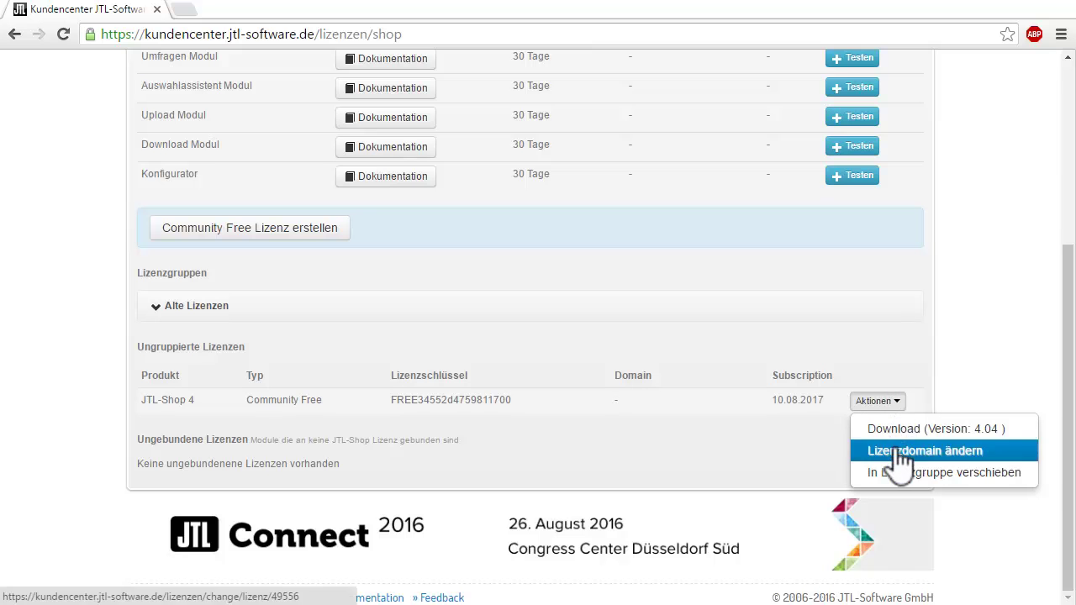
{"action": "left_click", "coordinate": [900, 449]}
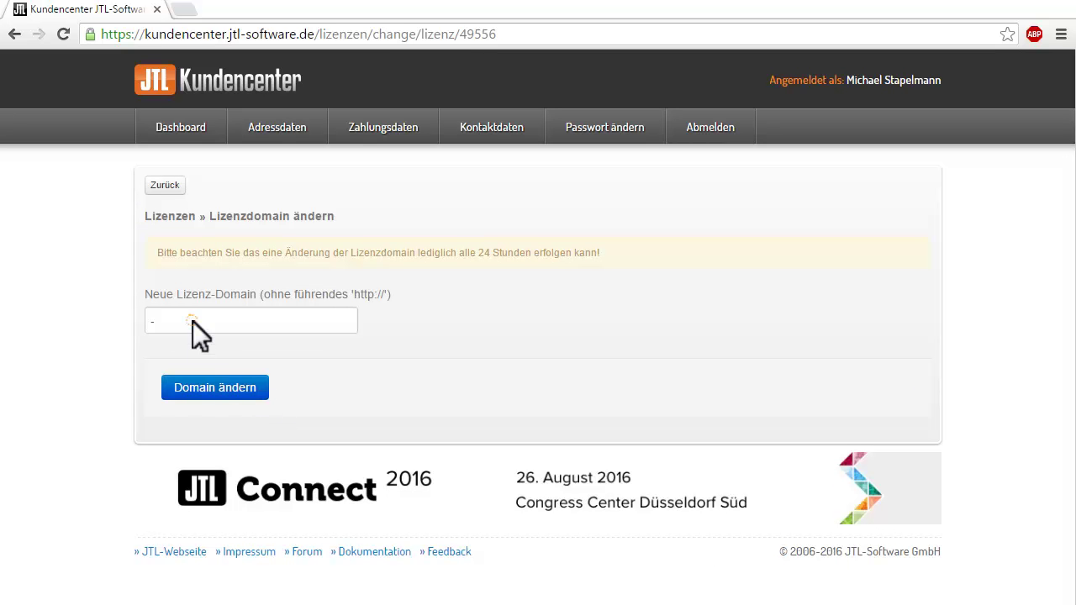
{"action": "left_click", "coordinate": [241, 392]}
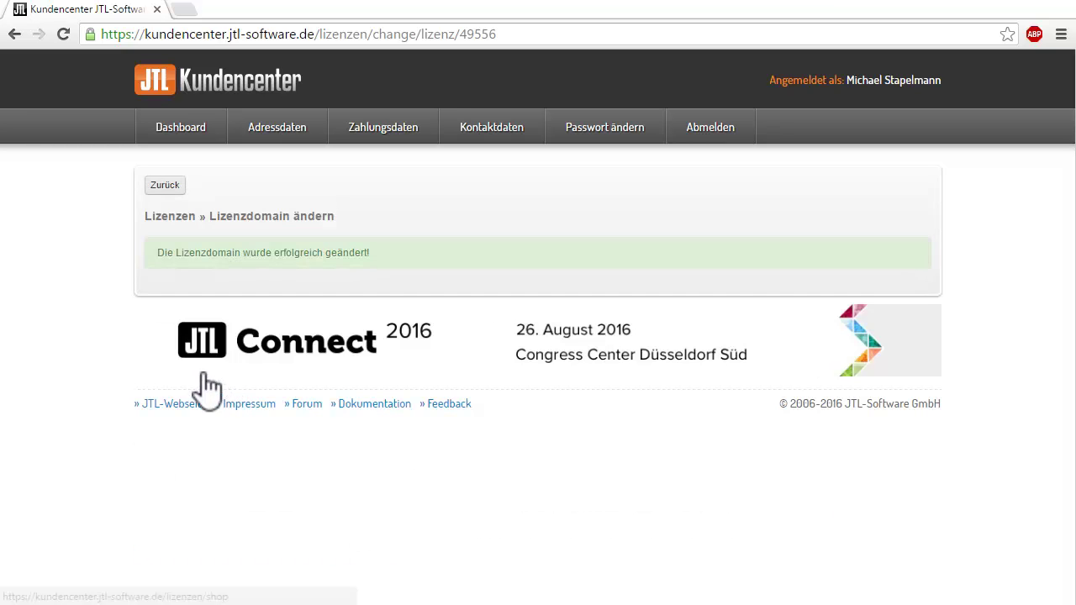
{"action": "left_click", "coordinate": [165, 187]}
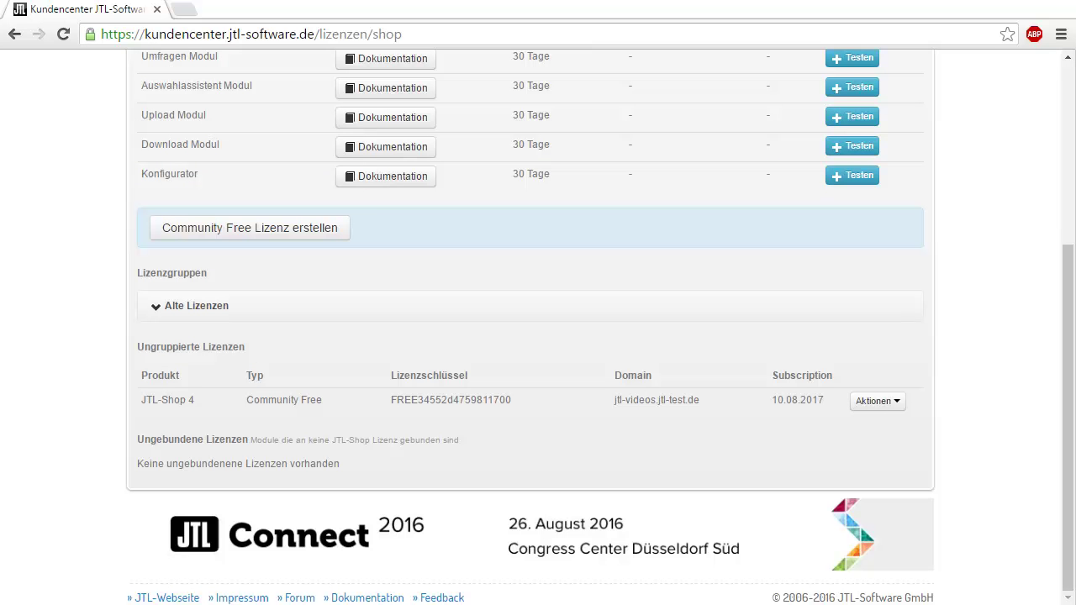
Copy the licence key of the JTL-Shop 4 Community Free licence
{"action": "double_click", "coordinate": [442, 406]}
{"action": "right_click", "coordinate": [442, 407]}
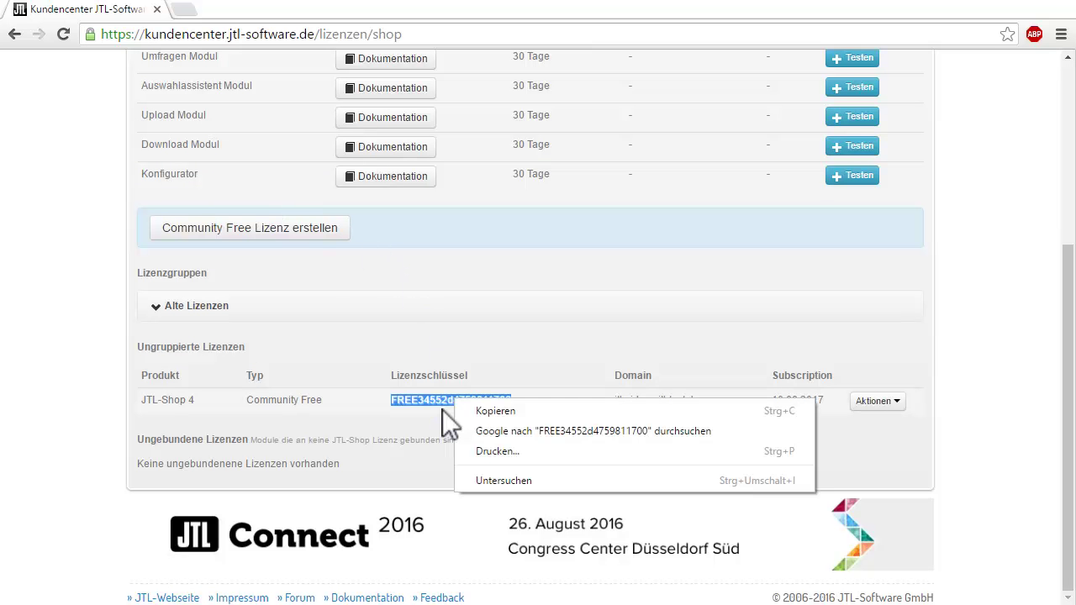
{"action": "left_click", "coordinate": [511, 411]}
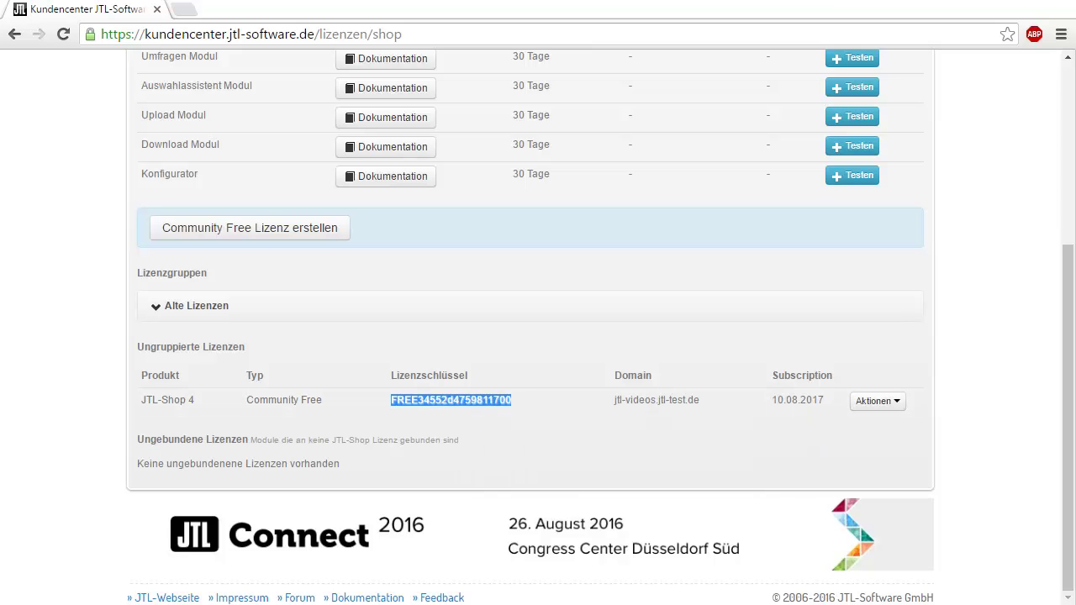
Switch to JTL-Wawi, create a new online shop connection and paste the licence key into it
{"action": "key", "text": "alt+Tab"}
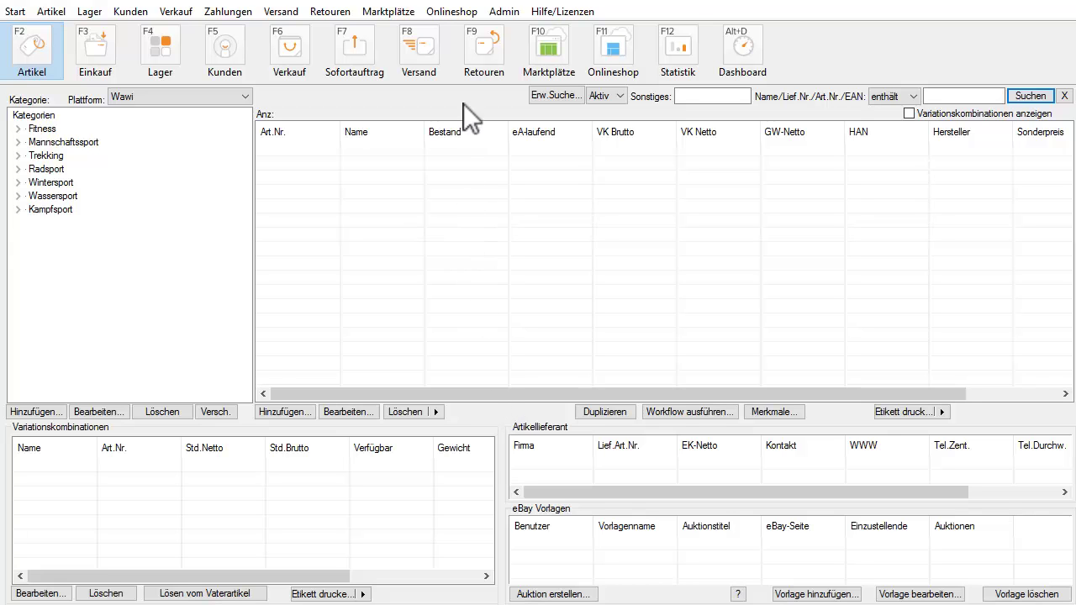
{"action": "left_click", "coordinate": [462, 13]}
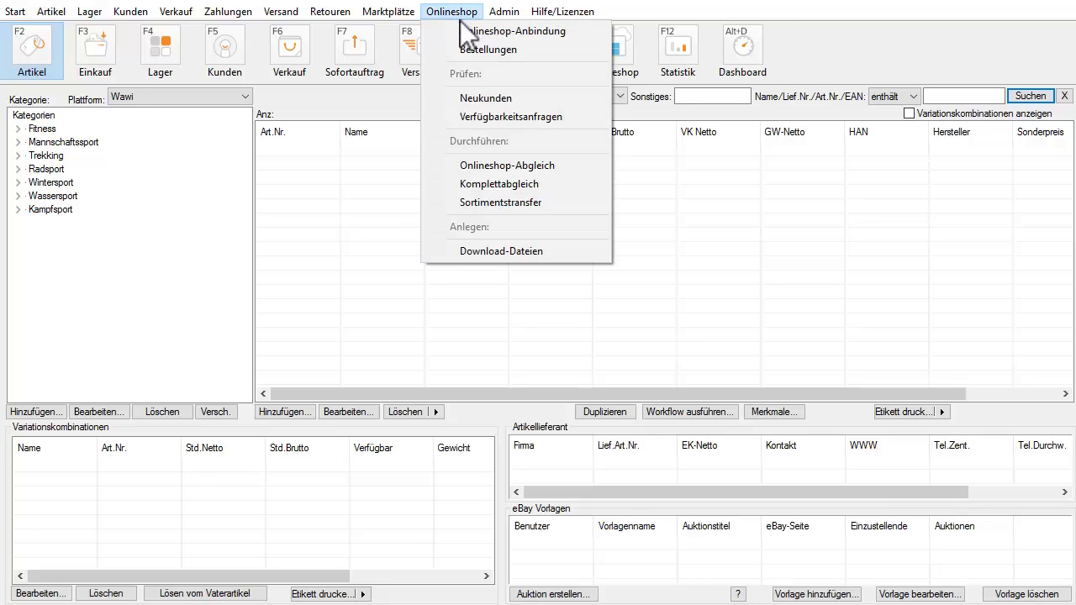
{"action": "left_click", "coordinate": [460, 32]}
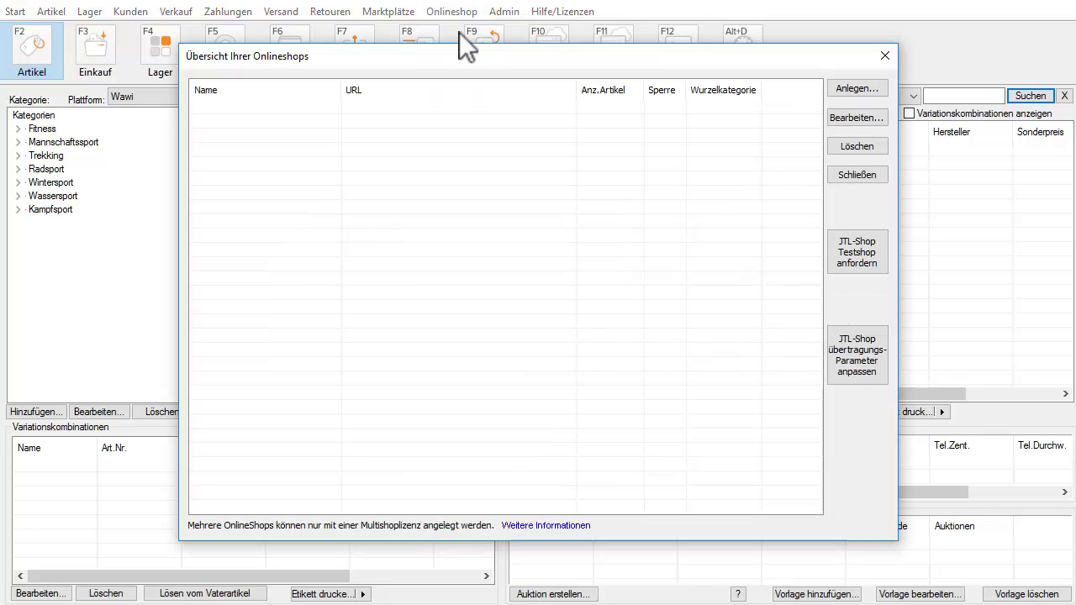
{"action": "left_click", "coordinate": [857, 91]}
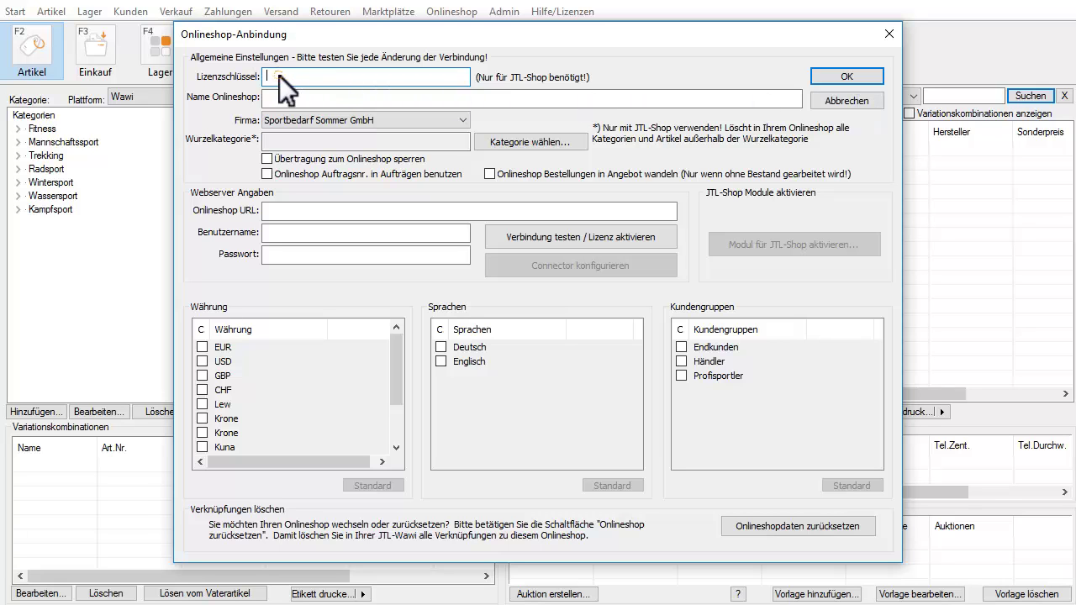
{"action": "key", "text": "ctrl+v"}
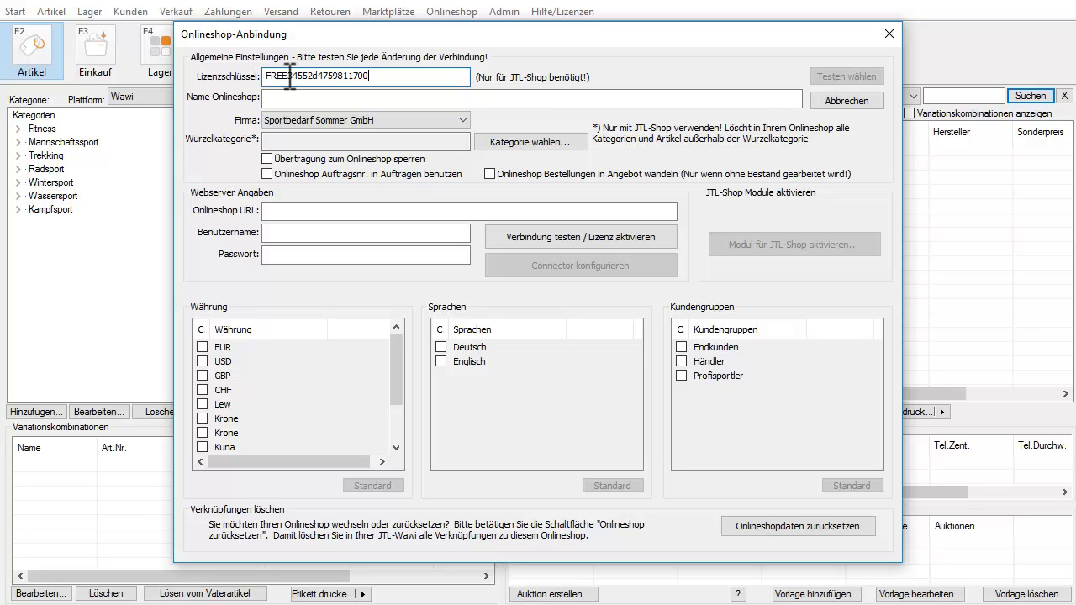
{"action": "left_click", "coordinate": [366, 98]}
{"action": "key", "text": "ctrl+v"}
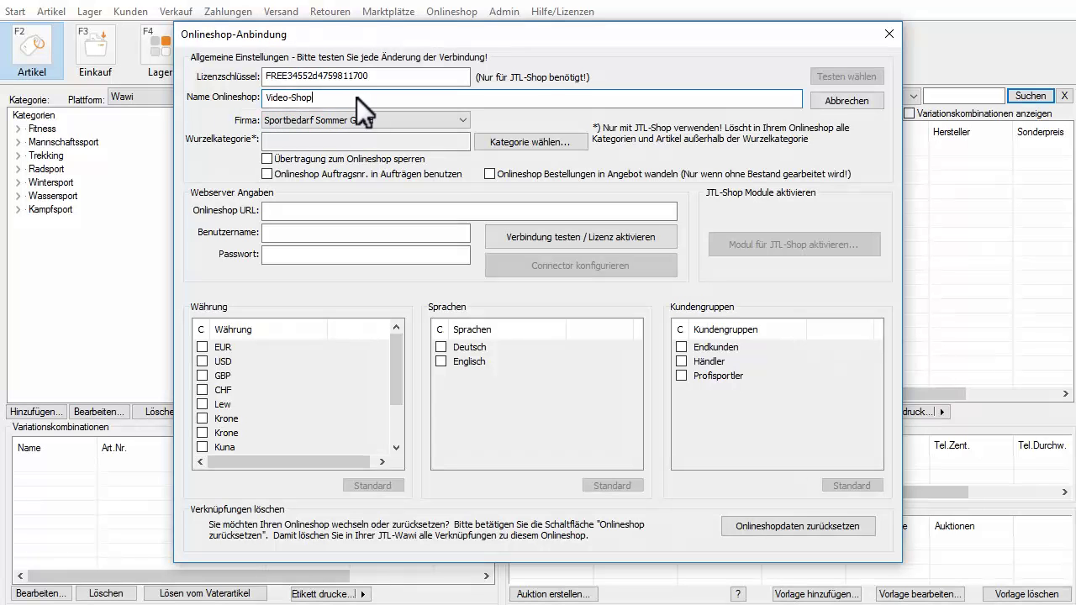
{"action": "left_click", "coordinate": [299, 213]}
{"action": "key", "text": "ctrl+v"}
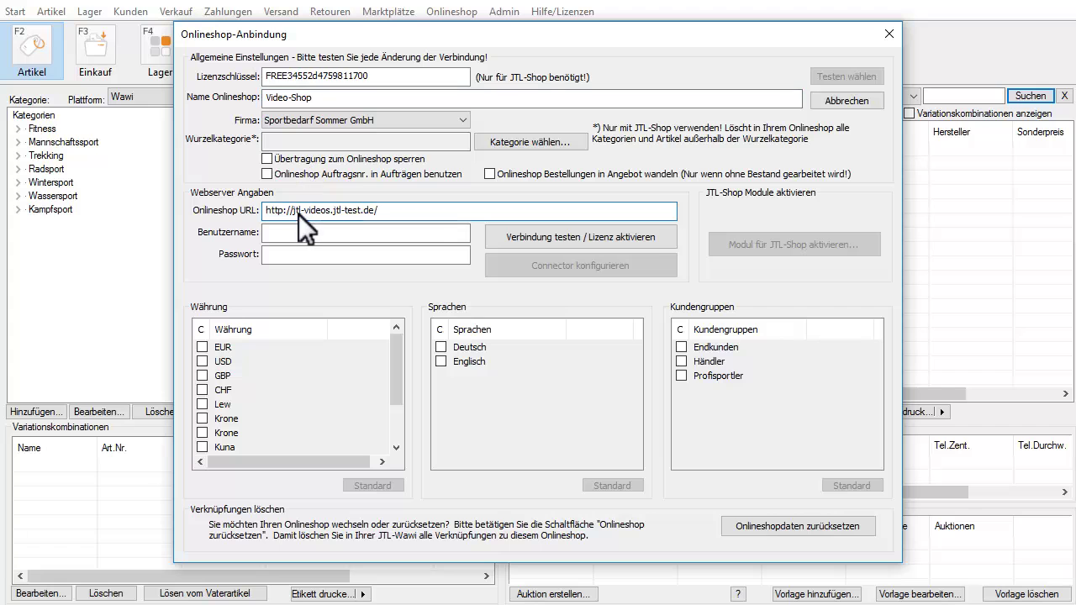
Enter the web server username sync and the sync password, and test the connection to activate the licence
{"action": "left_click", "coordinate": [315, 233]}
{"action": "type", "text": "sync"}
{"action": "left_click", "coordinate": [333, 255]}
{"action": "key", "text": "ctrl+v"}
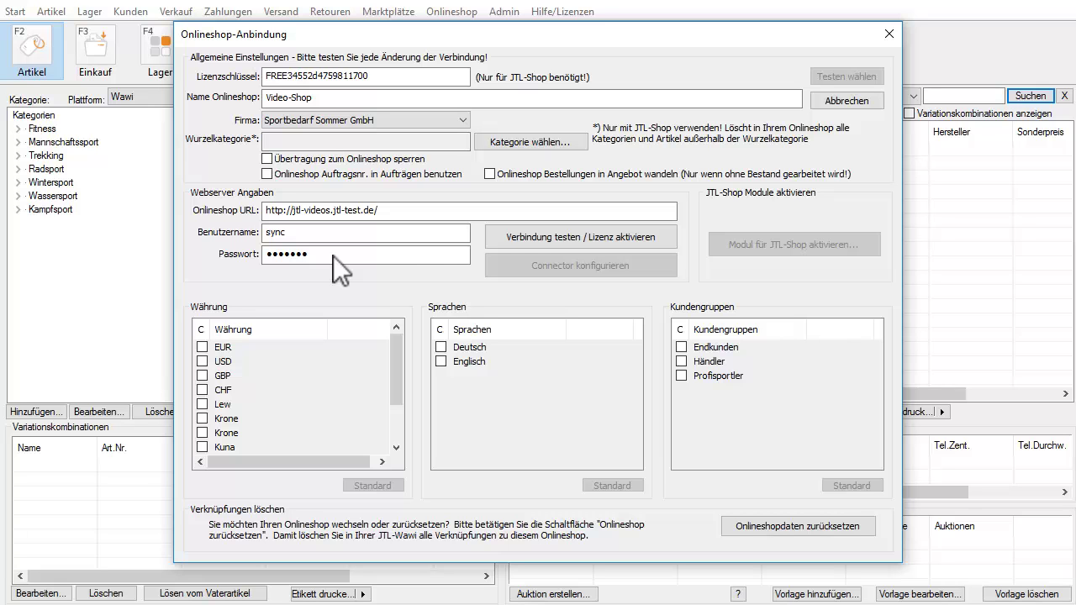
{"action": "left_click", "coordinate": [555, 233]}
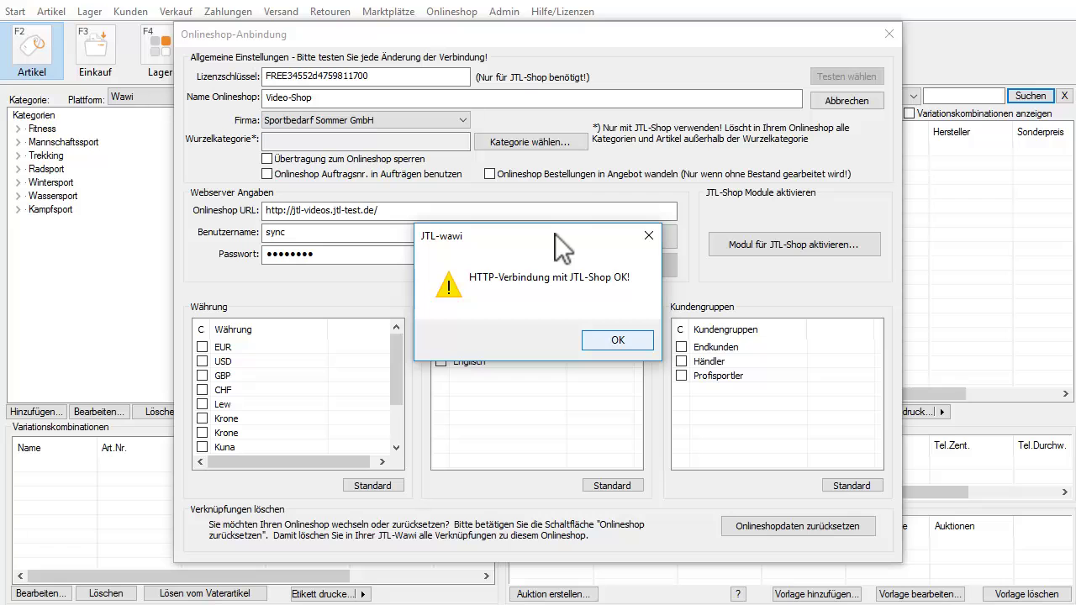
{"action": "left_click", "coordinate": [615, 339]}
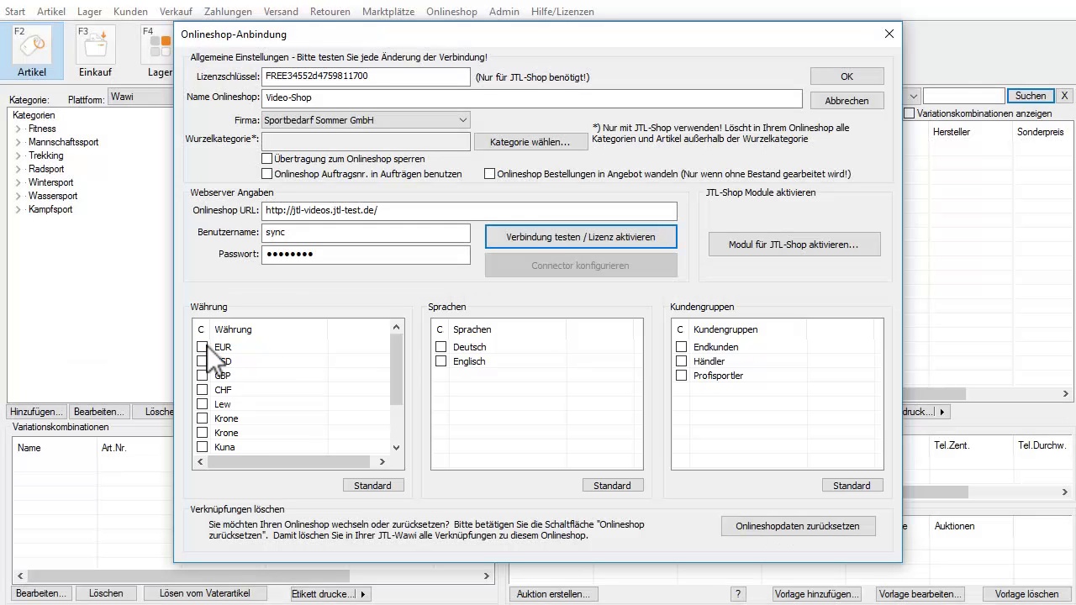
Enable currency EUR, language Deutsch and customer groups Endkunden and Händler for the shop, then save the connection and close the shop overview
{"action": "left_click", "coordinate": [206, 346]}
{"action": "left_click", "coordinate": [441, 346]}
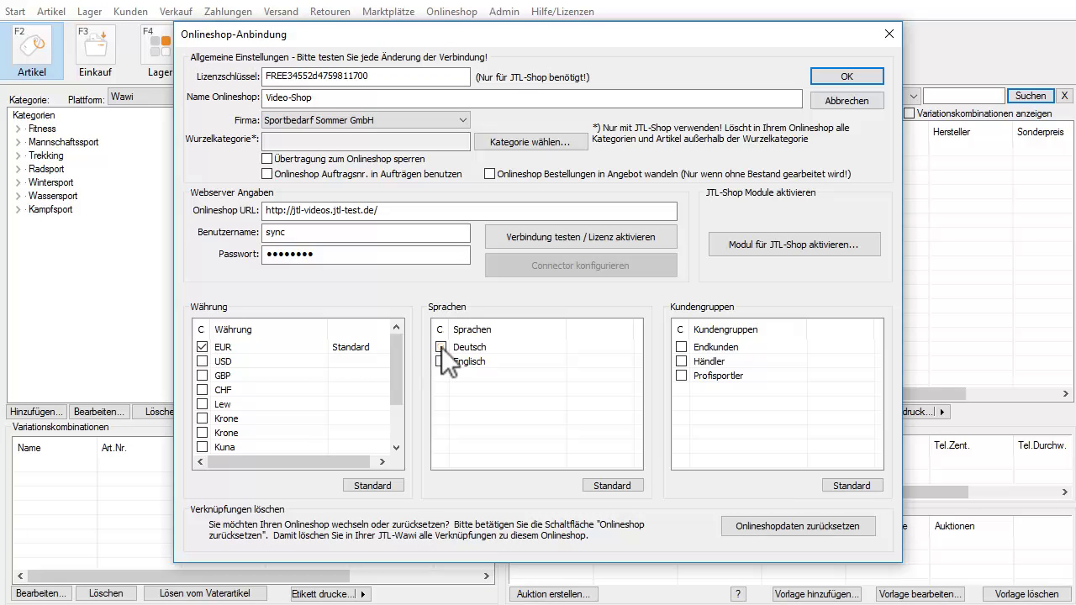
{"action": "left_click", "coordinate": [681, 346]}
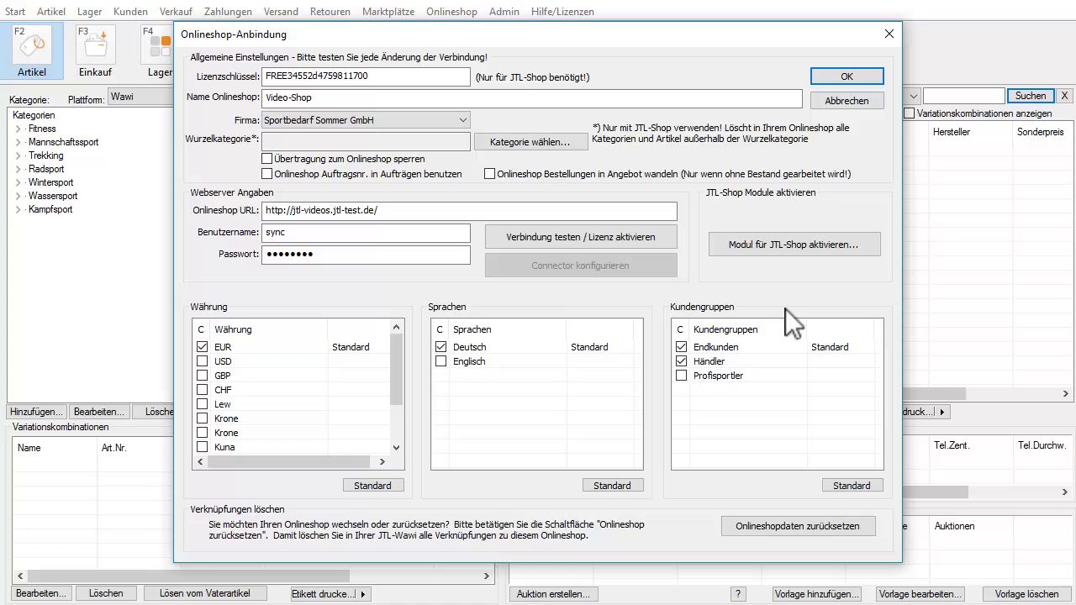
{"action": "left_click", "coordinate": [836, 78]}
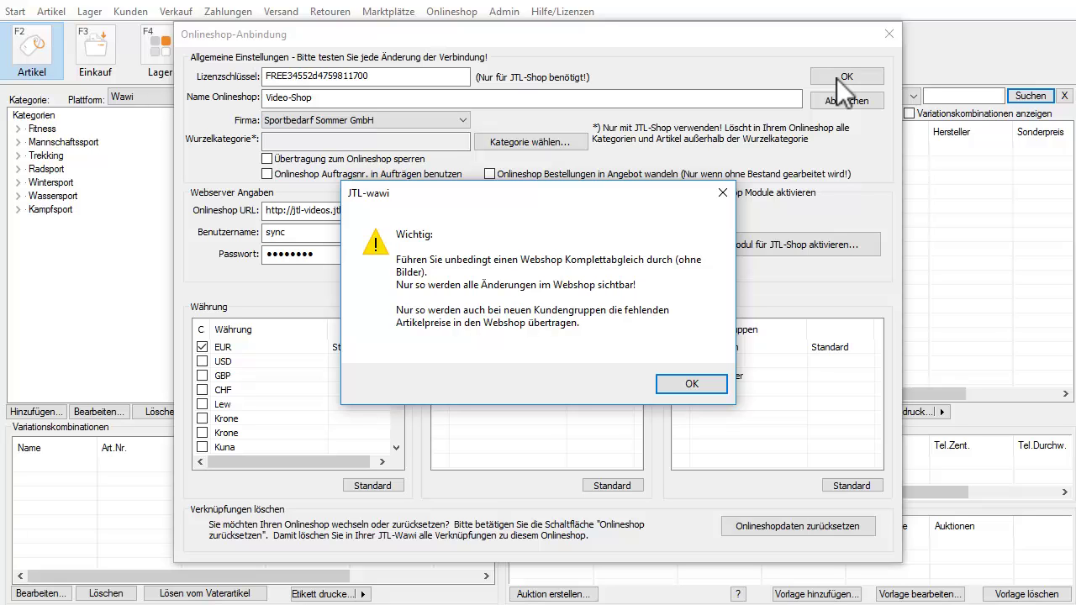
{"action": "left_click", "coordinate": [689, 384]}
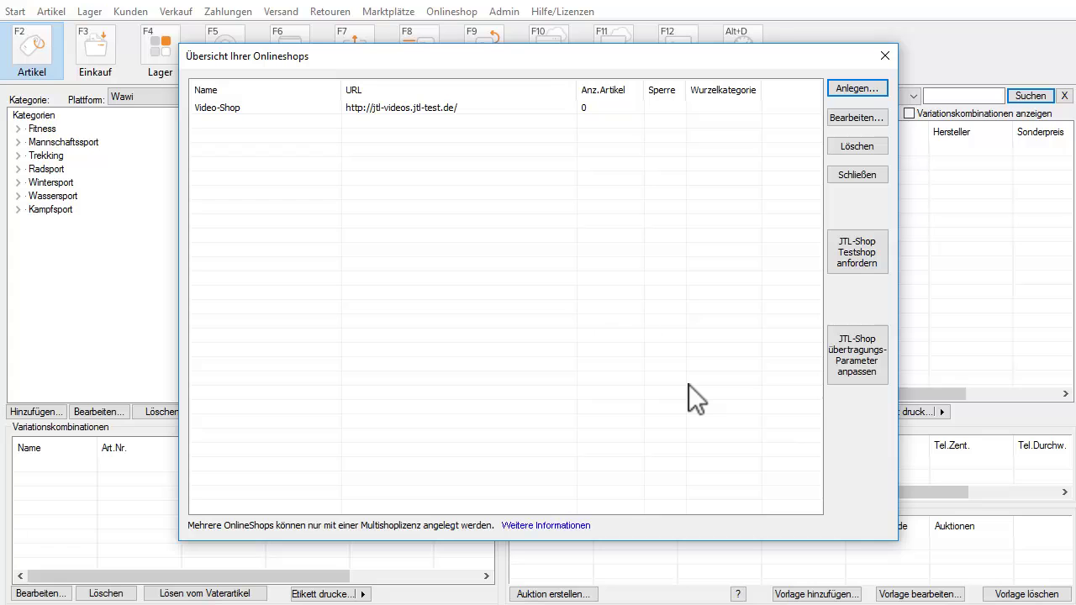
{"action": "left_click", "coordinate": [856, 176]}
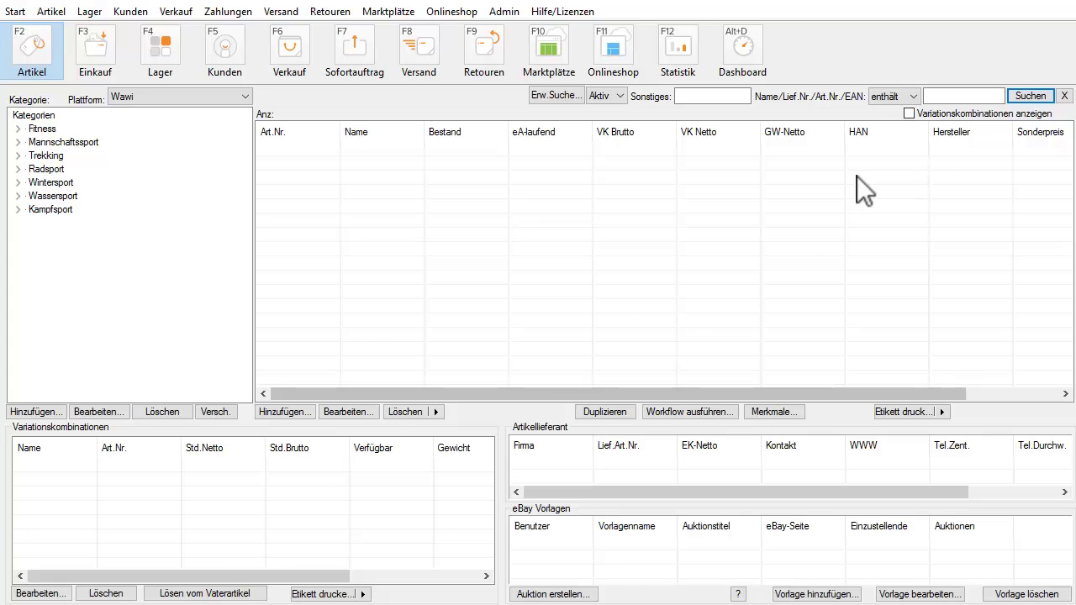
Activate the Mannschaftssport category for Video-Shop with images from Alle Ausgabewege, save it and start the online shop synchronisation
{"action": "double_click", "coordinate": [94, 143]}
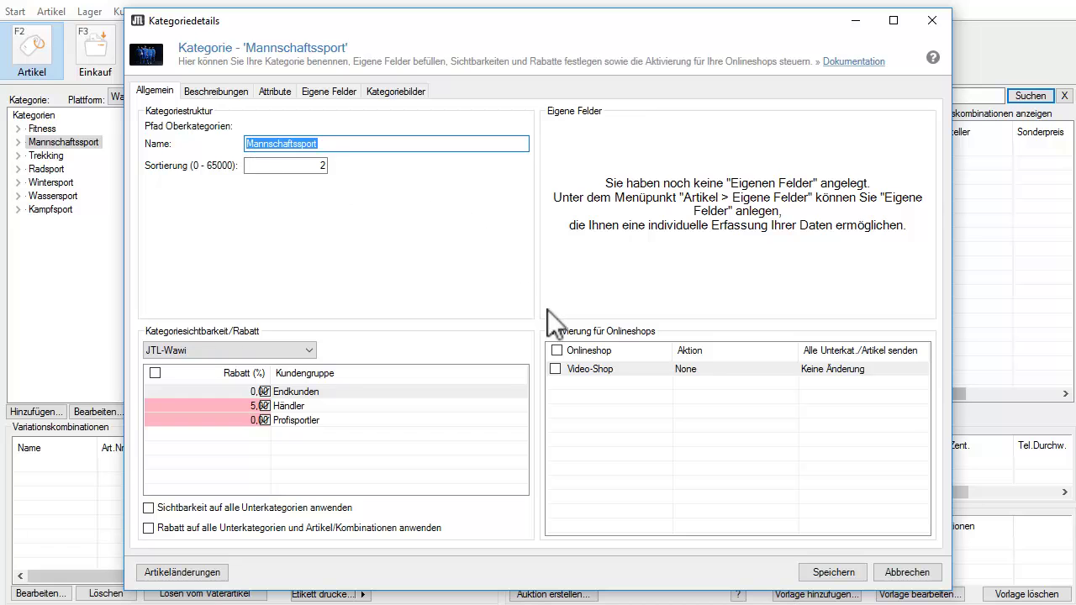
{"action": "left_click", "coordinate": [556, 370]}
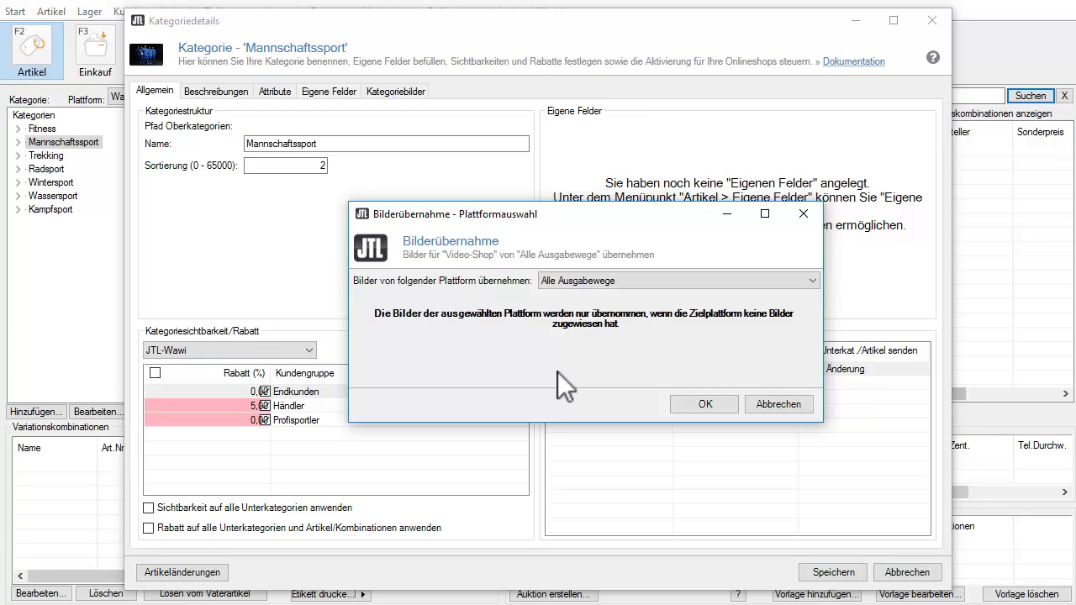
{"action": "left_click", "coordinate": [692, 410]}
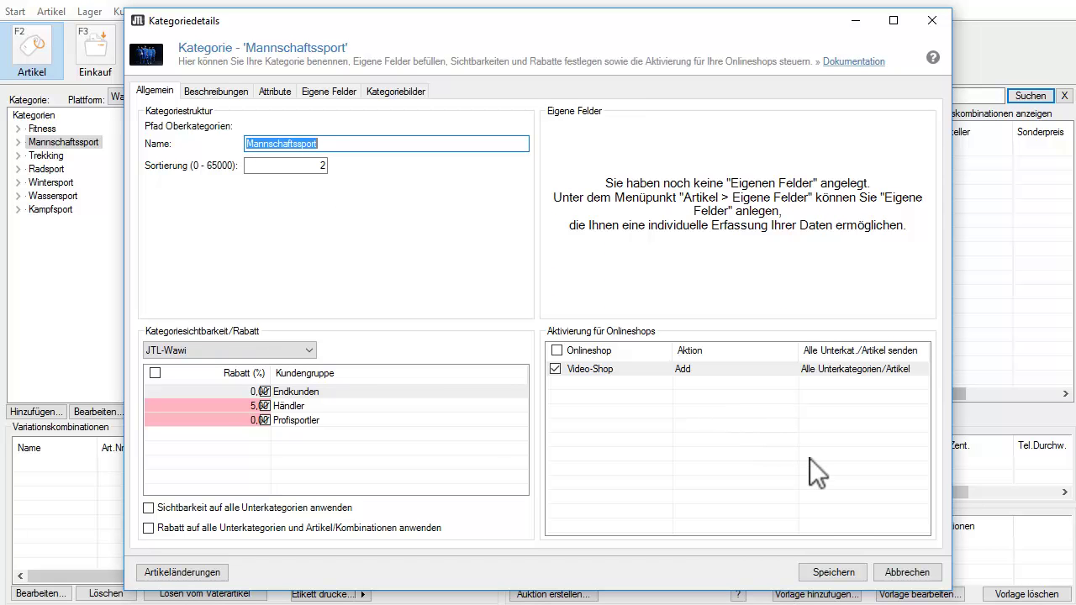
{"action": "left_click", "coordinate": [843, 574]}
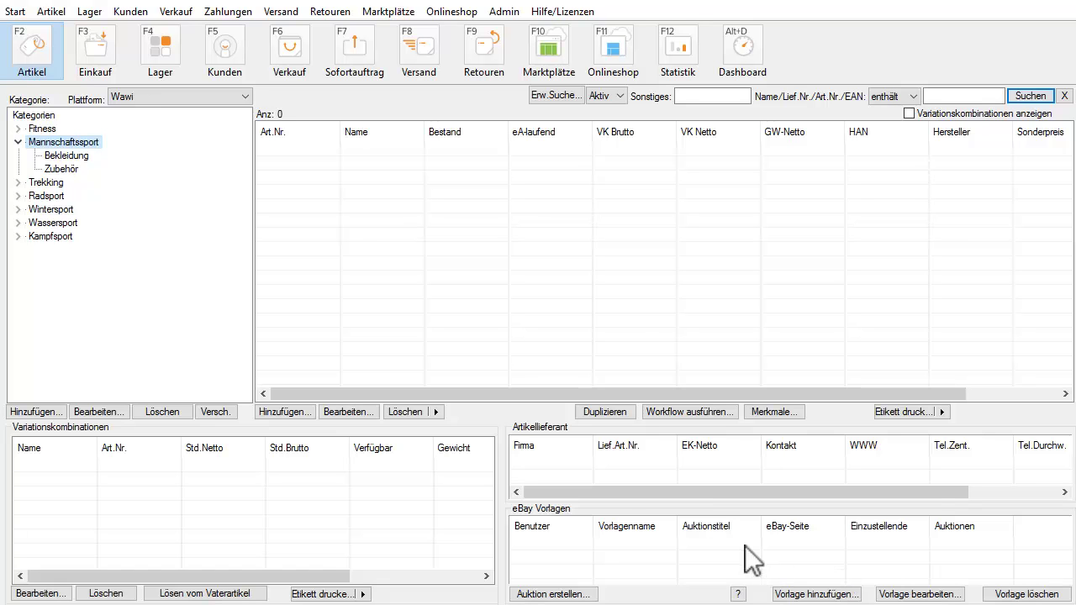
{"action": "left_click", "coordinate": [615, 59]}
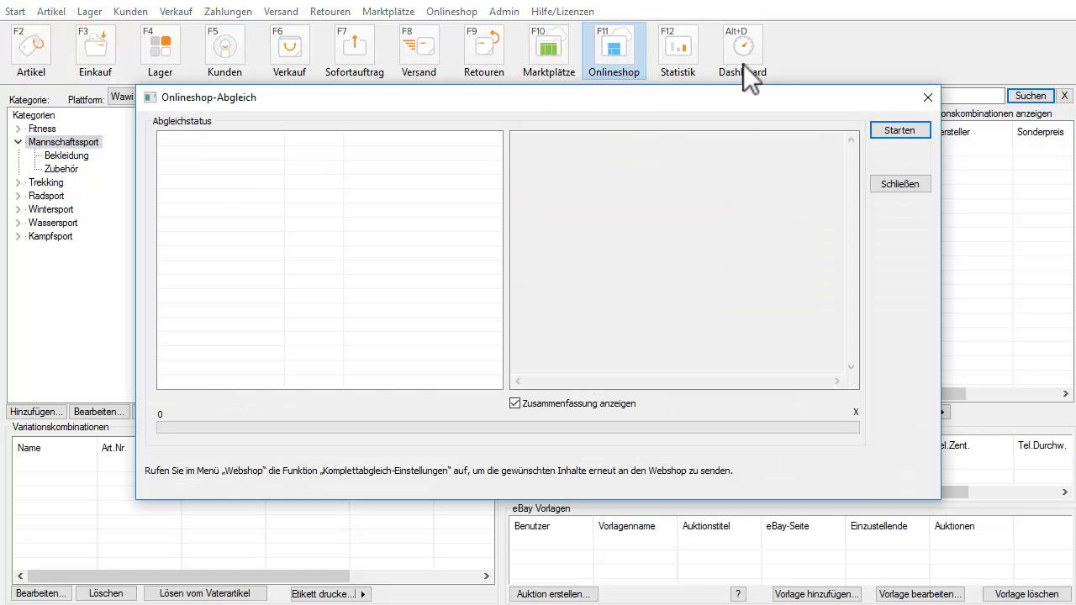
{"action": "left_click", "coordinate": [881, 133]}
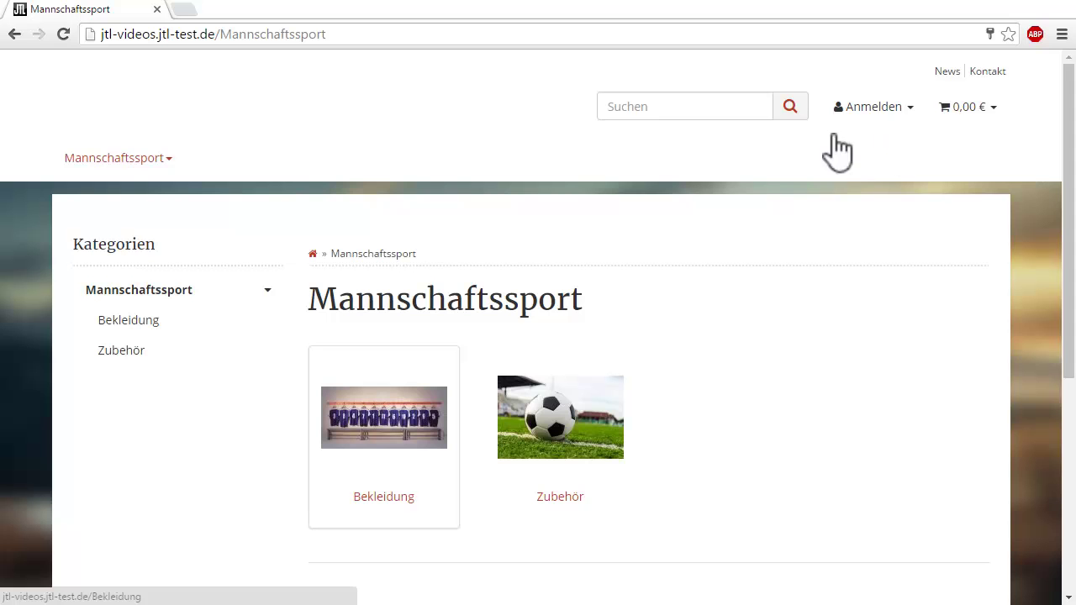
In the browser, open the web shop's Bekleidung category and check its articles, including Fußballschuhe, blau
{"action": "left_click", "coordinate": [401, 431]}
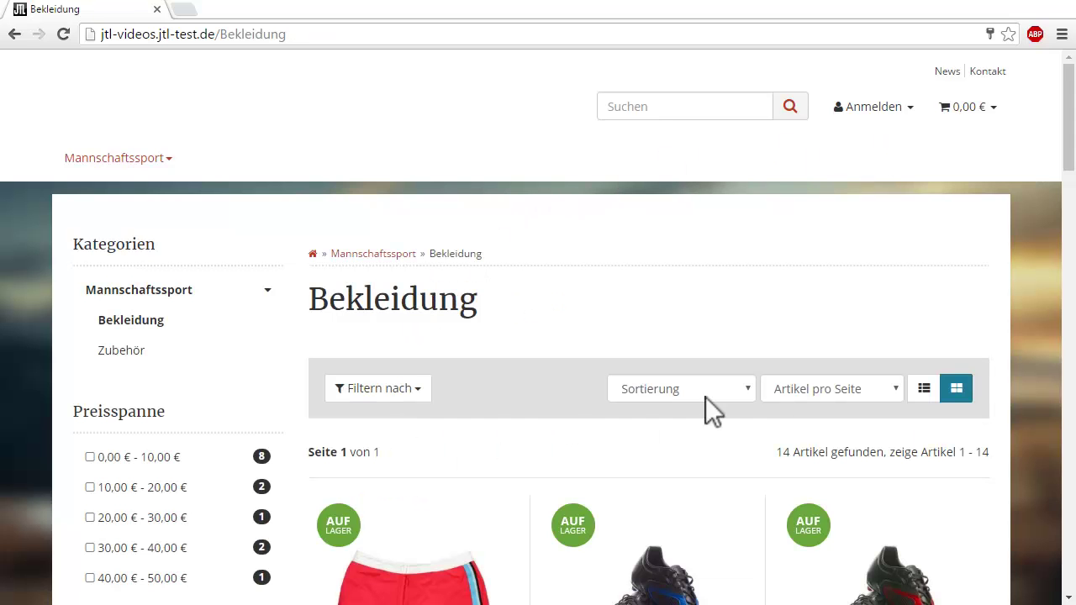
{"action": "left_click_drag", "start_coordinate": [1069, 163], "coordinate": [1067, 239]}
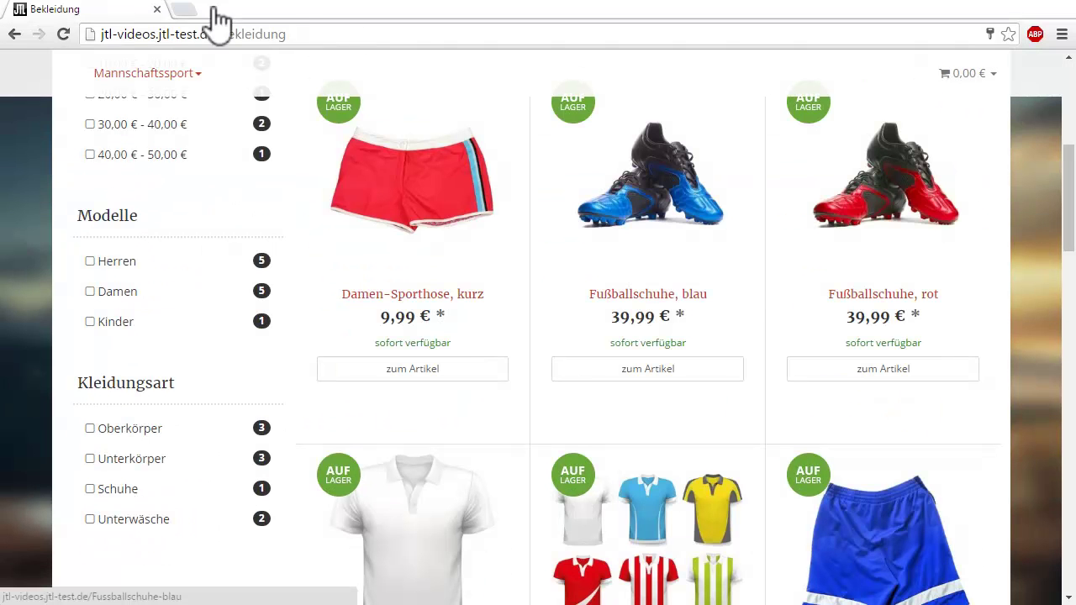
{"action": "left_click", "coordinate": [661, 244]}
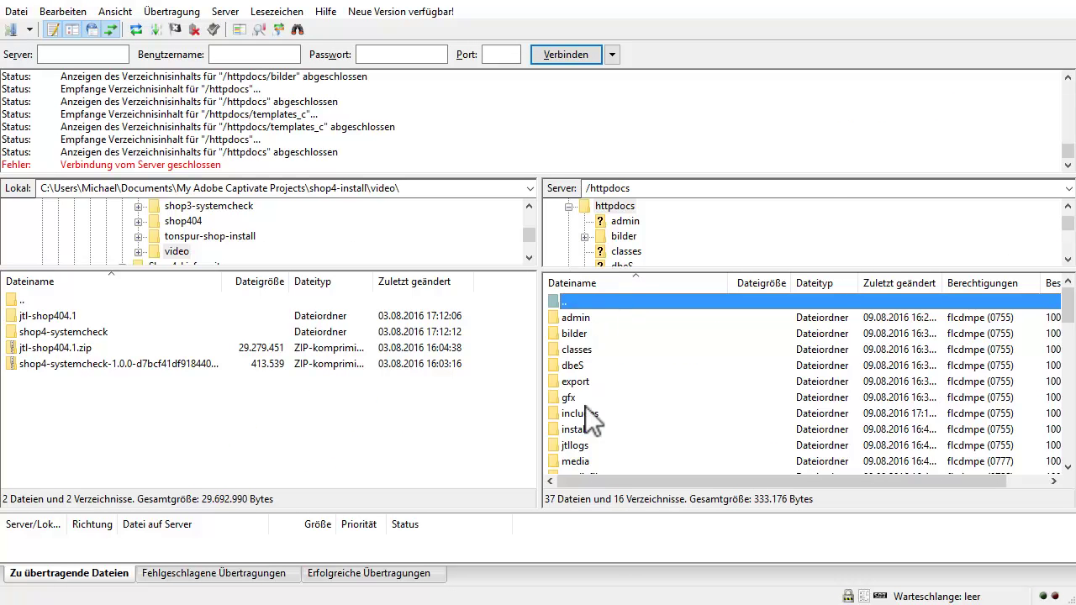
Delete the install folder and its contents from the httpdocs directory on the web server
{"action": "right_click", "coordinate": [585, 426]}
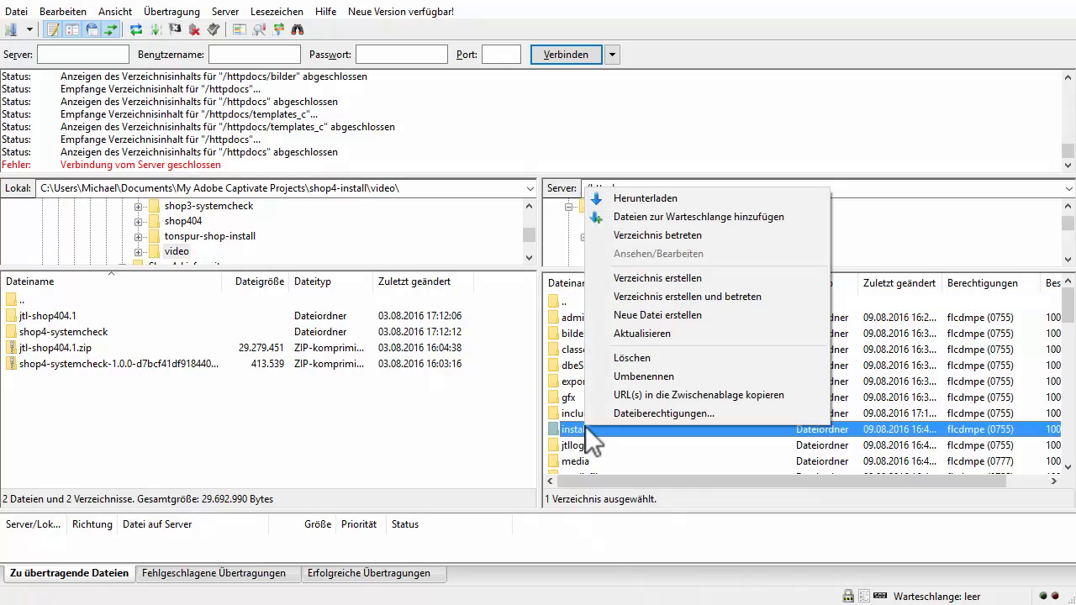
{"action": "left_click", "coordinate": [669, 360]}
{"action": "left_click", "coordinate": [698, 213]}
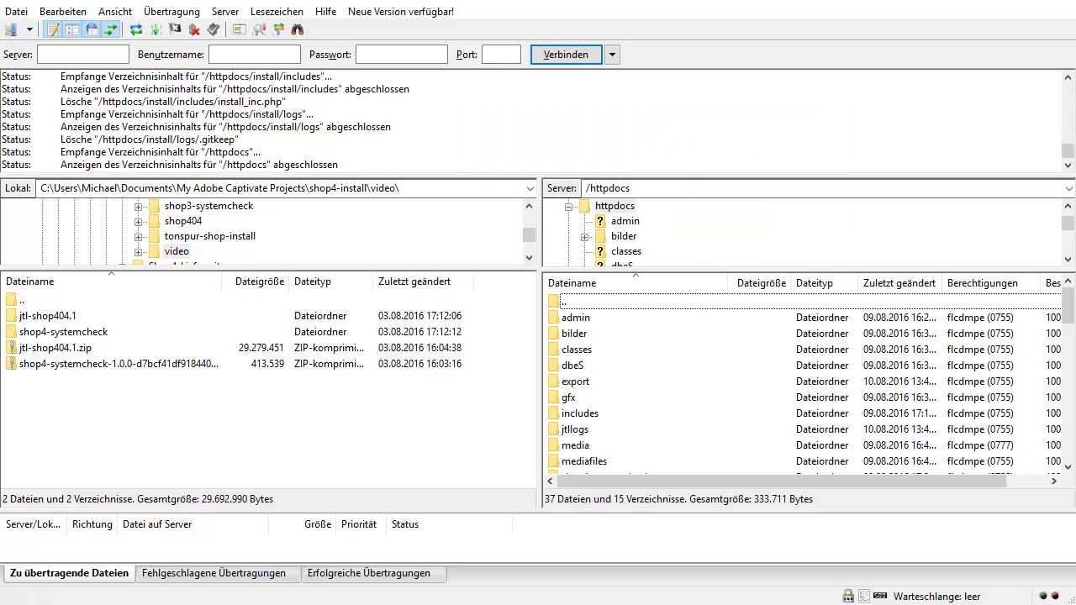
Open the bilder folder in the server's httpdocs directory to view its contents
{"action": "left_click", "coordinate": [612, 54]}
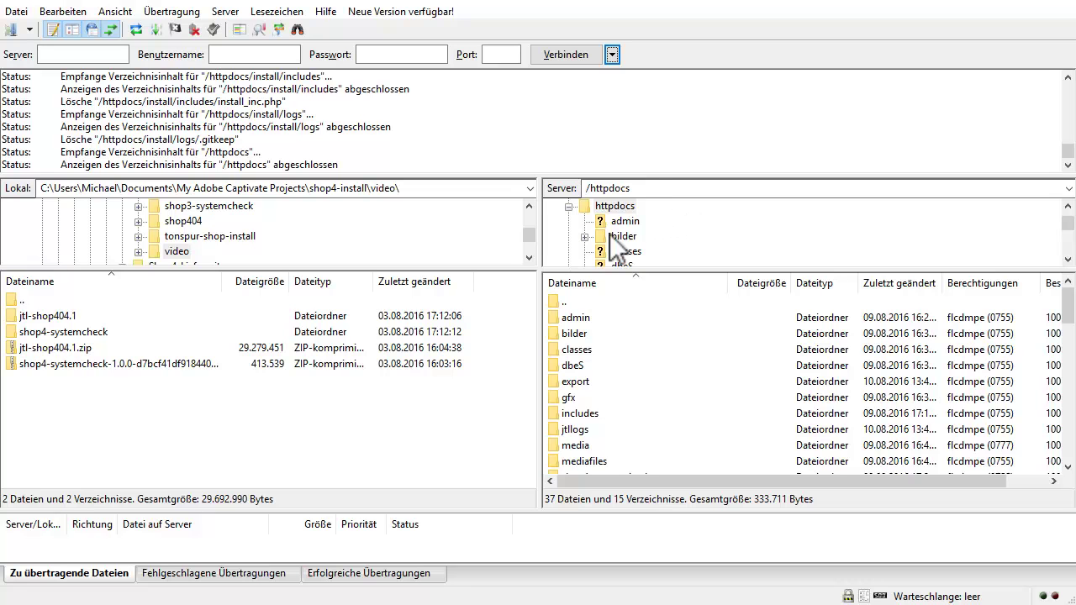
{"action": "double_click", "coordinate": [565, 337]}
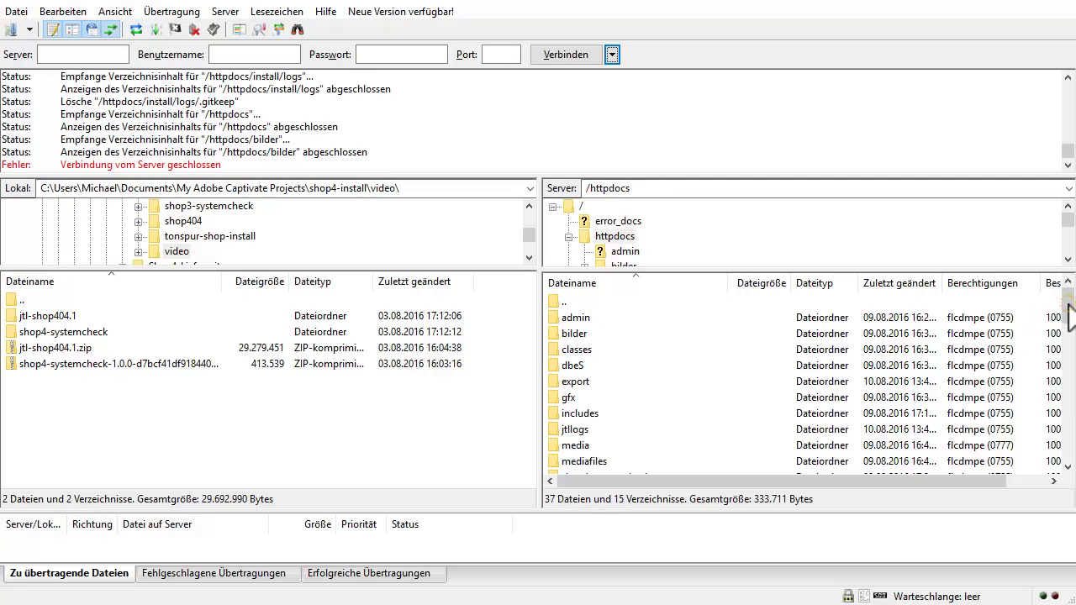
Open the .htaccess file in the server's httpdocs directory for editing and uncomment the RewriteBase / line
{"action": "scroll", "coordinate": [1070, 328], "scroll_direction": "down", "scroll_amount": 1}
{"action": "scroll", "coordinate": [1069, 328], "scroll_direction": "down", "scroll_amount": 3}
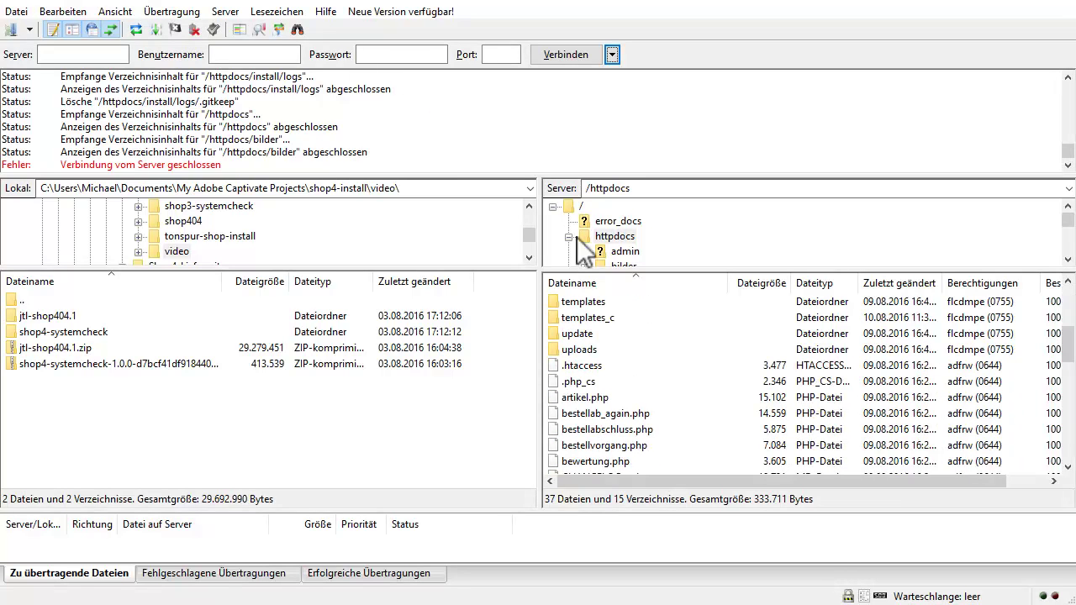
{"action": "right_click", "coordinate": [599, 367]}
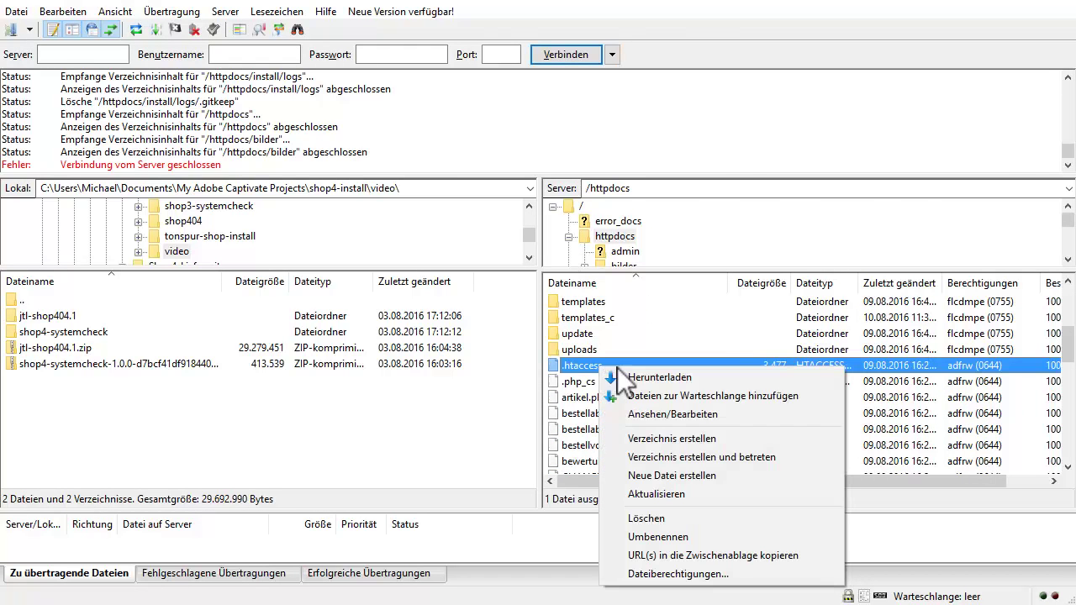
{"action": "left_click", "coordinate": [655, 414]}
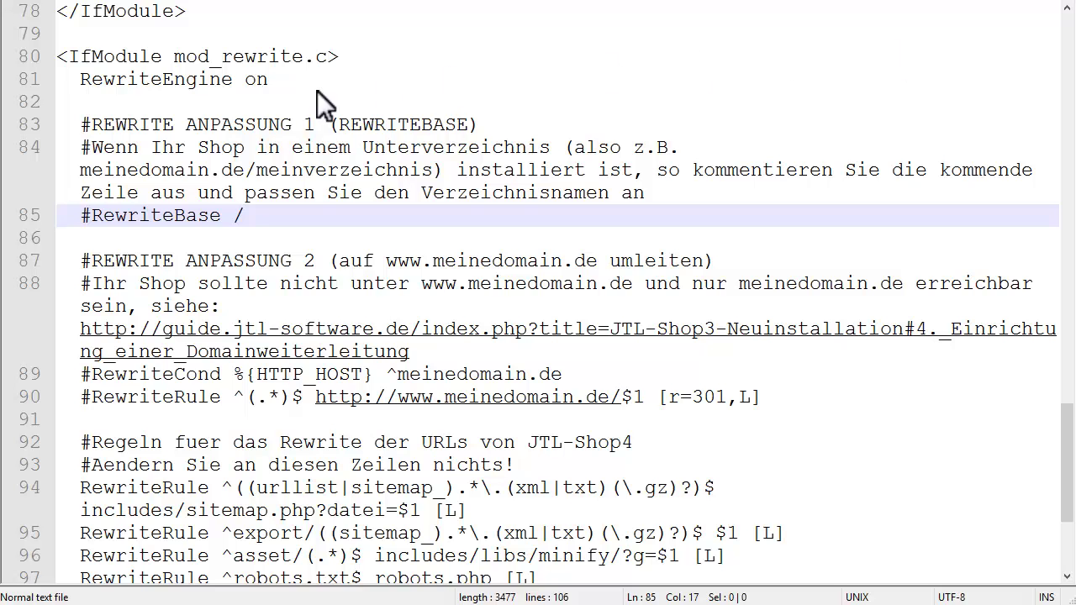
{"action": "left_click", "coordinate": [88, 215]}
{"action": "key", "text": "BackSpace"}
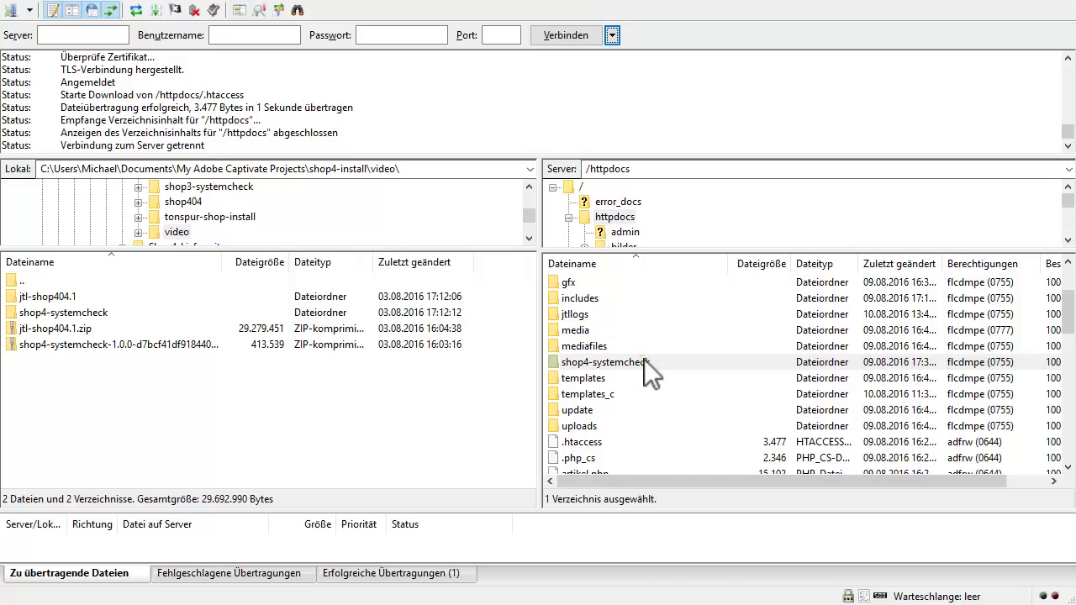
Delete the shop4-systemcheck folder and its contents from the server's httpdocs directory
{"action": "right_click", "coordinate": [643, 361]}
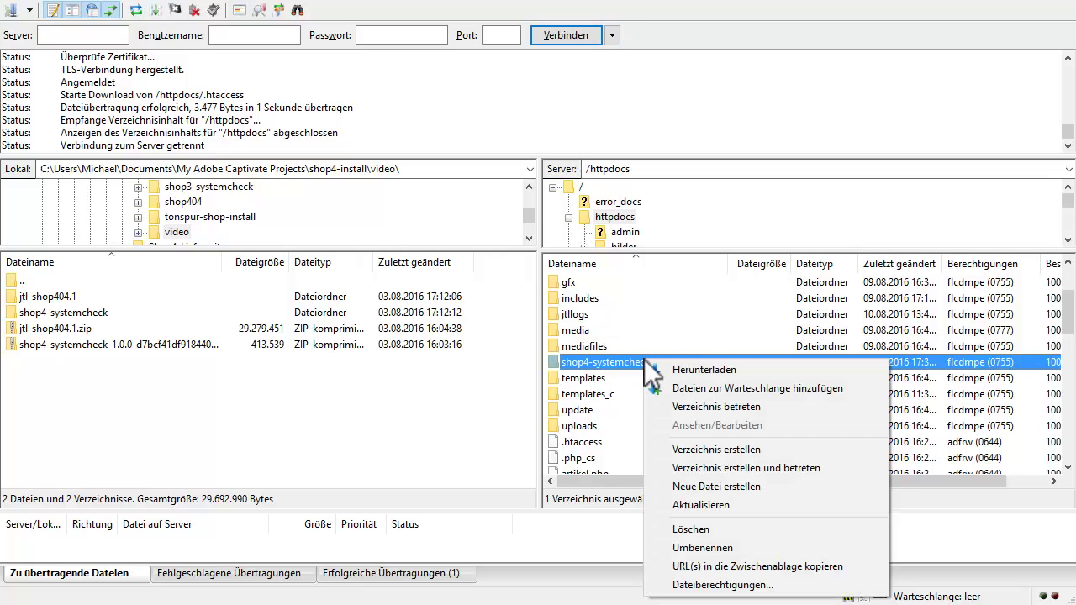
{"action": "left_click", "coordinate": [703, 531]}
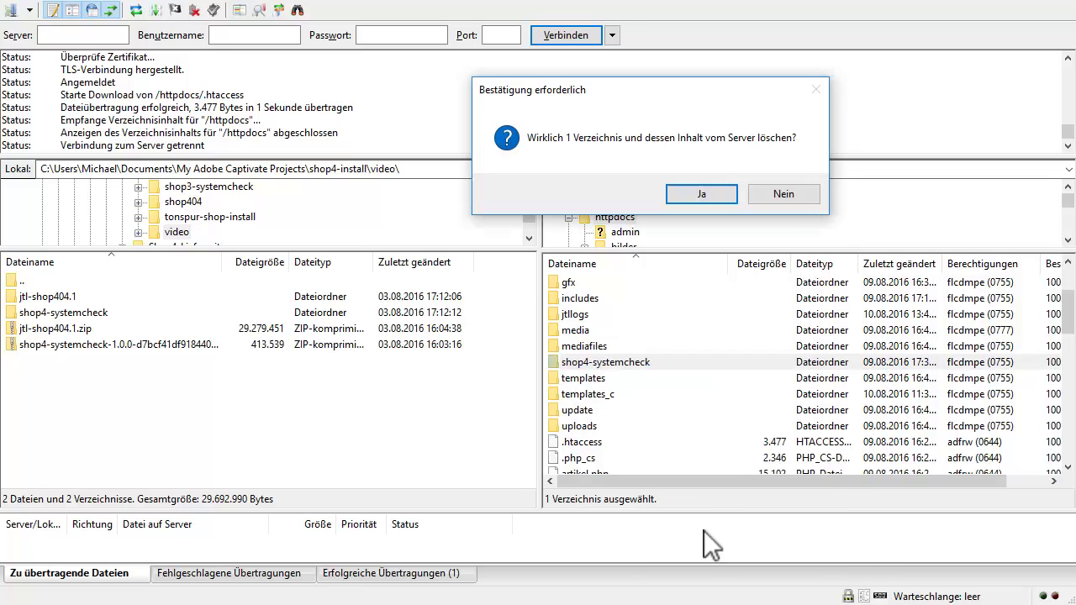
{"action": "left_click", "coordinate": [700, 194]}
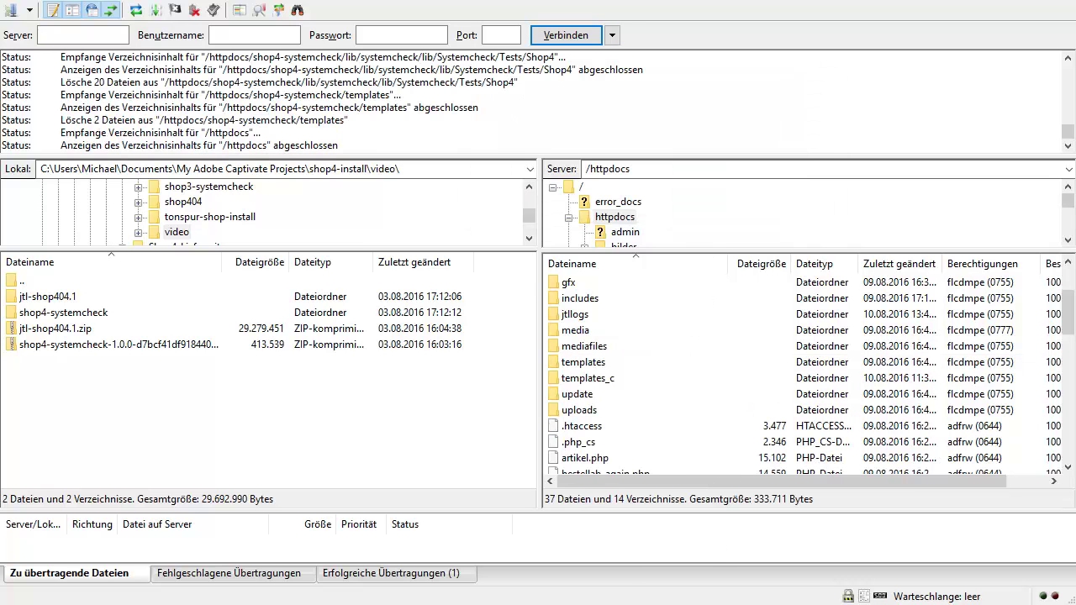